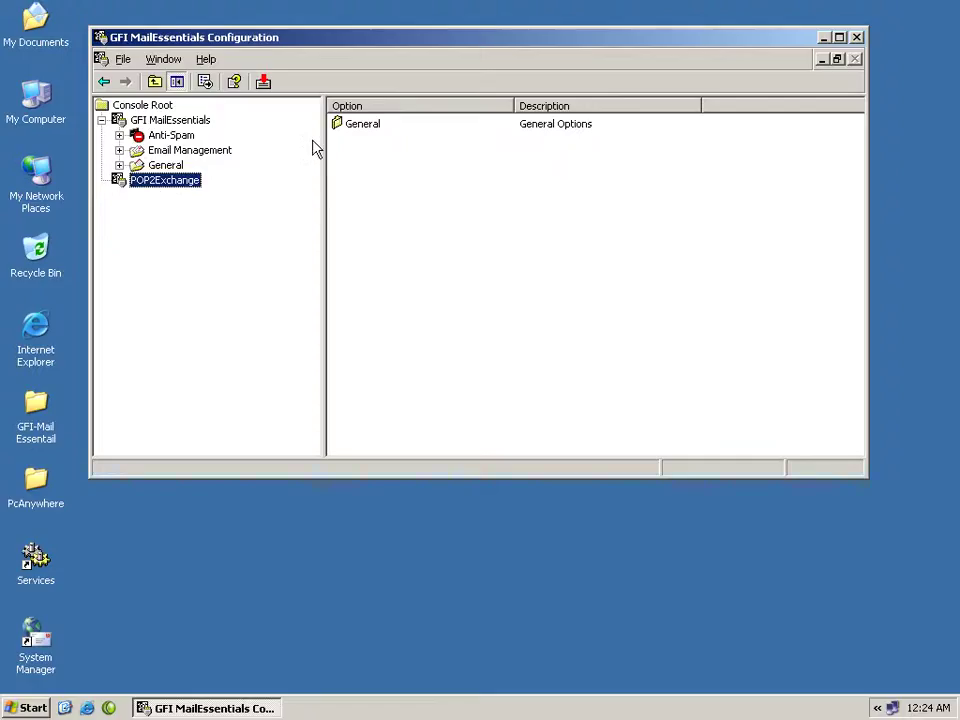
Select POP2Exchange's General options and bring up their Properties/Help context menu.
{"action": "left_click", "coordinate": [358, 131]}
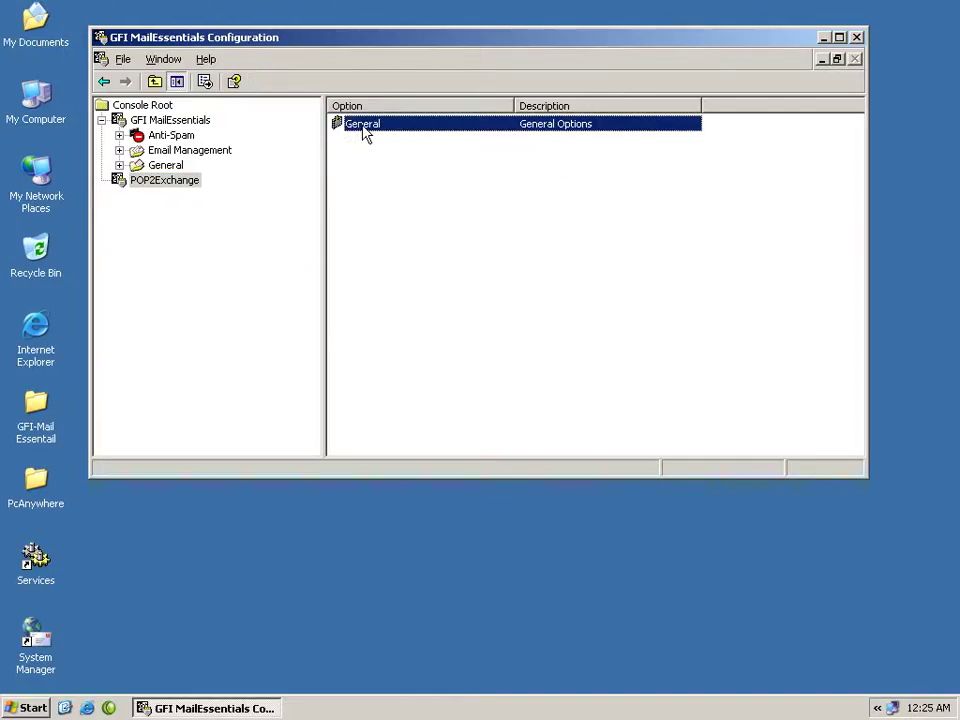
{"action": "right_click", "coordinate": [389, 131]}
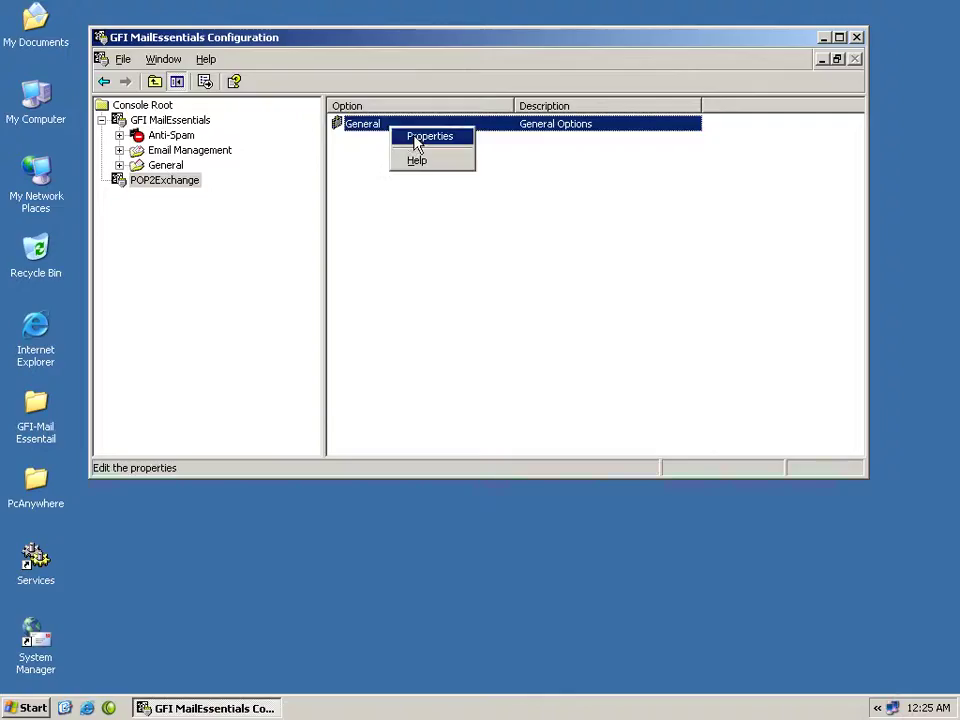
Open the POP2Exchange properties and tick Enable POP2Exchange on the POP3 tab.
{"action": "left_click", "coordinate": [419, 144]}
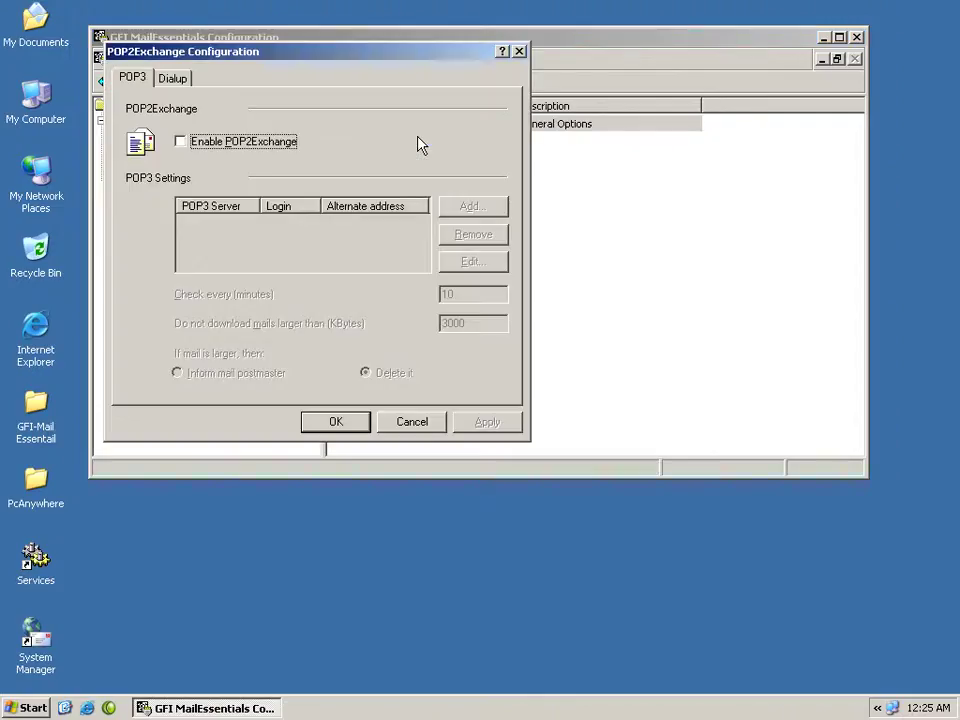
{"action": "left_click", "coordinate": [163, 82]}
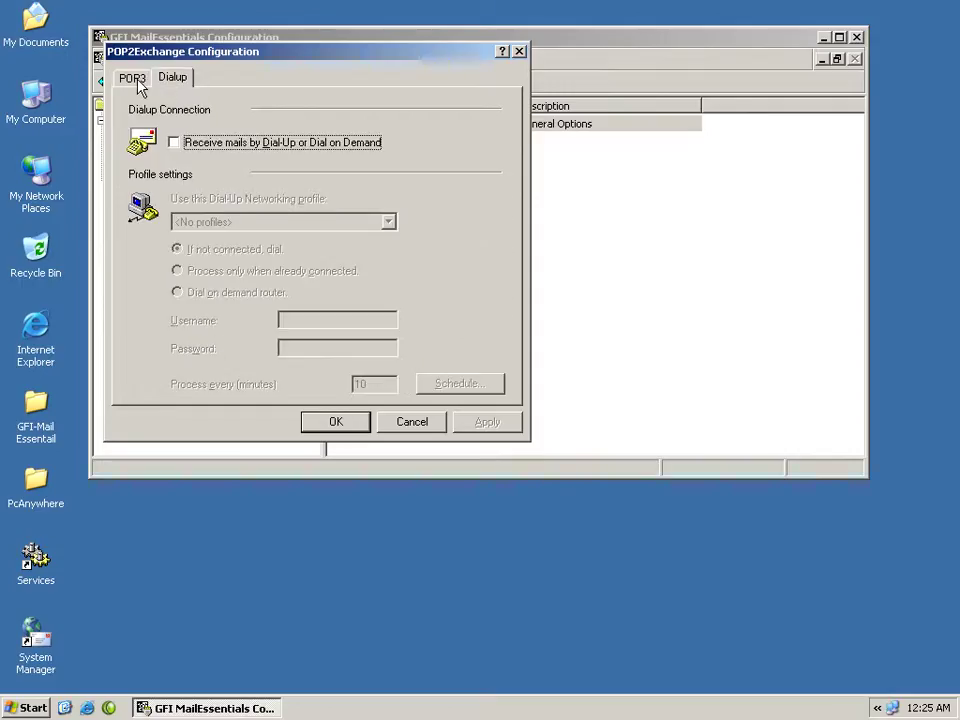
{"action": "left_click", "coordinate": [137, 84]}
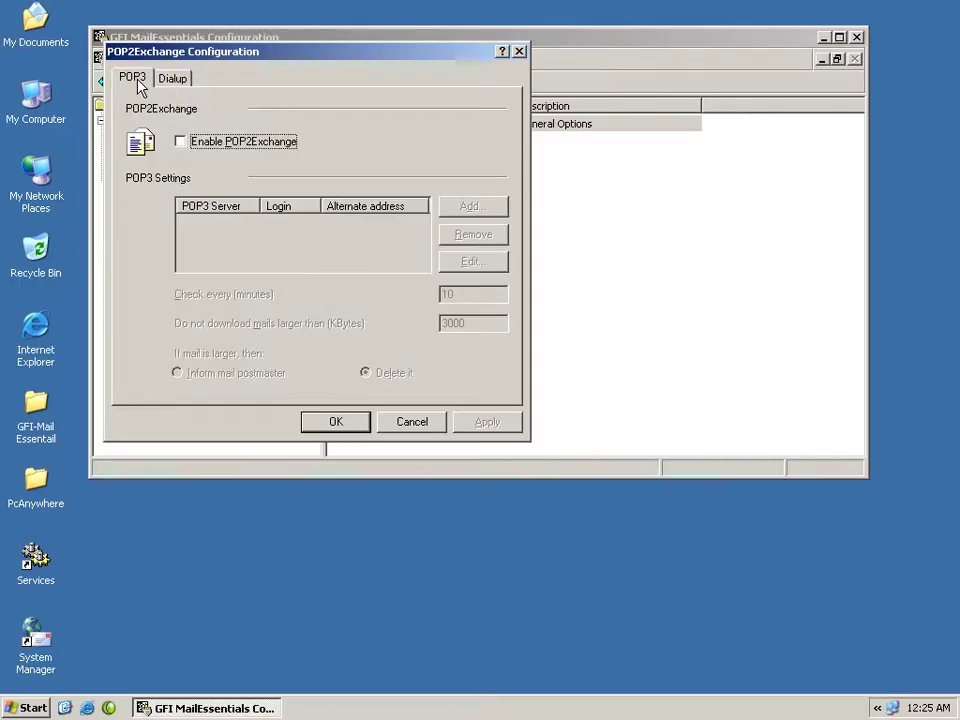
{"action": "left_click", "coordinate": [198, 145]}
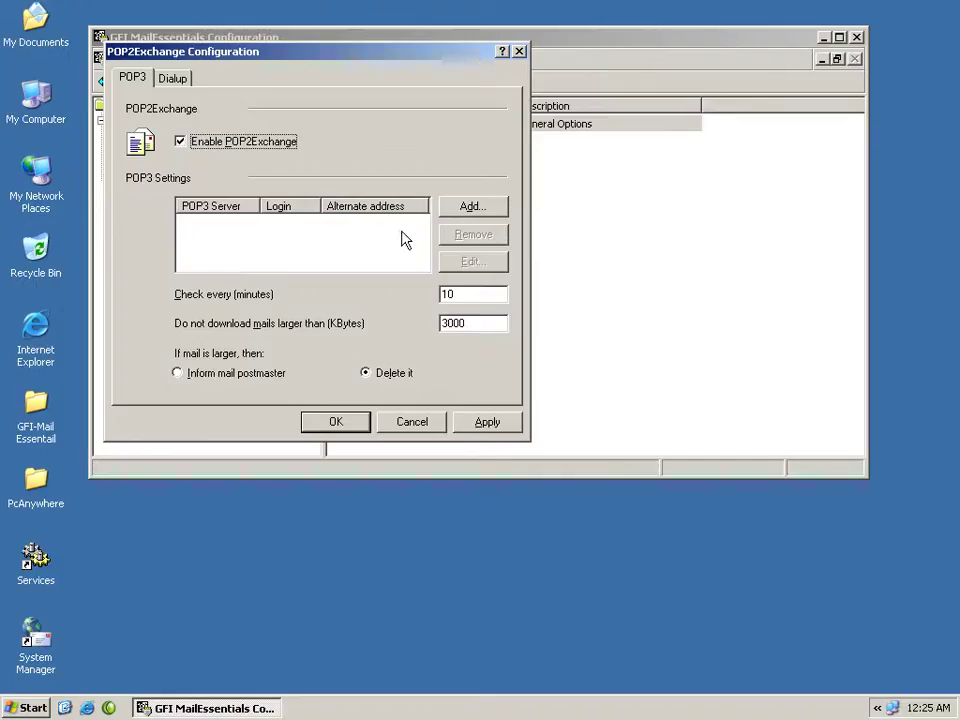
Start a new POP3 mailbox entry, dismissing the 'Please enter a valid domain' error.
{"action": "left_click", "coordinate": [480, 213]}
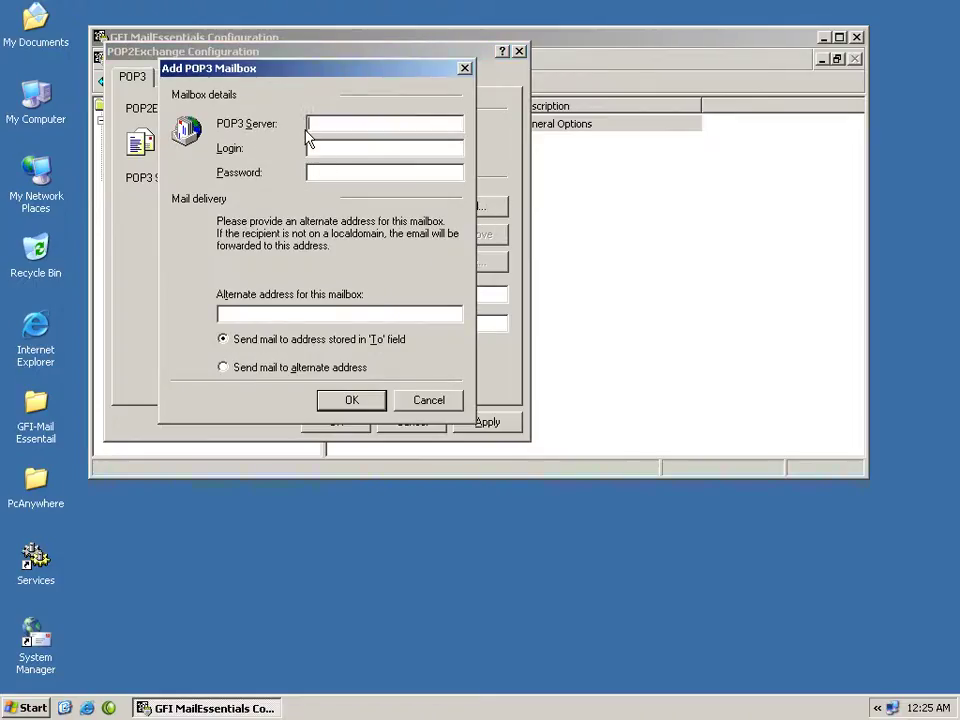
{"action": "key", "text": "Return"}
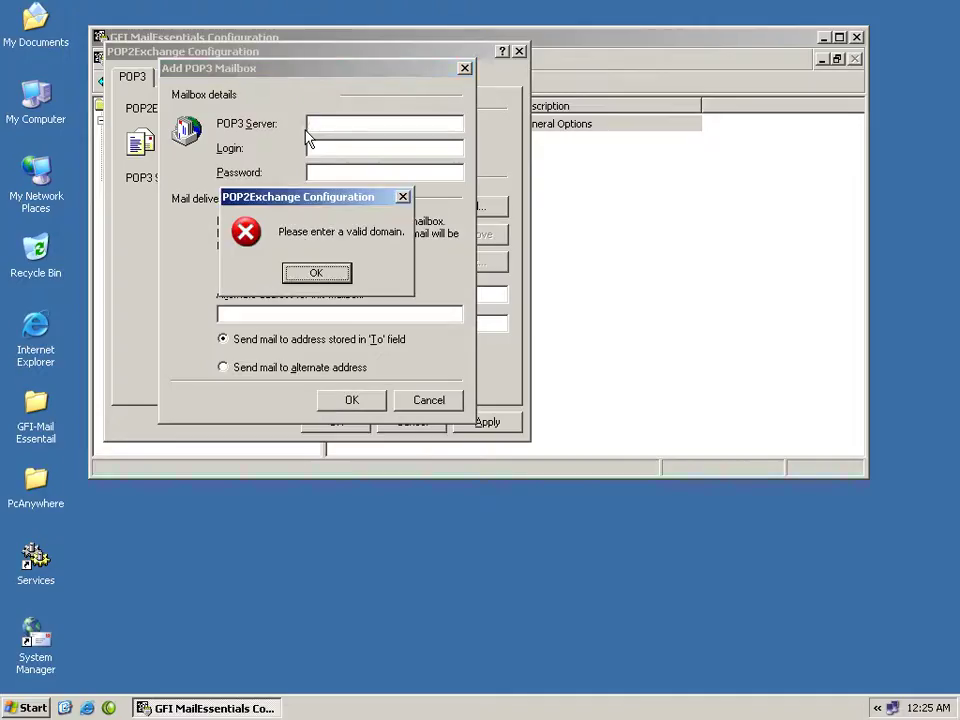
{"action": "left_click", "coordinate": [334, 272]}
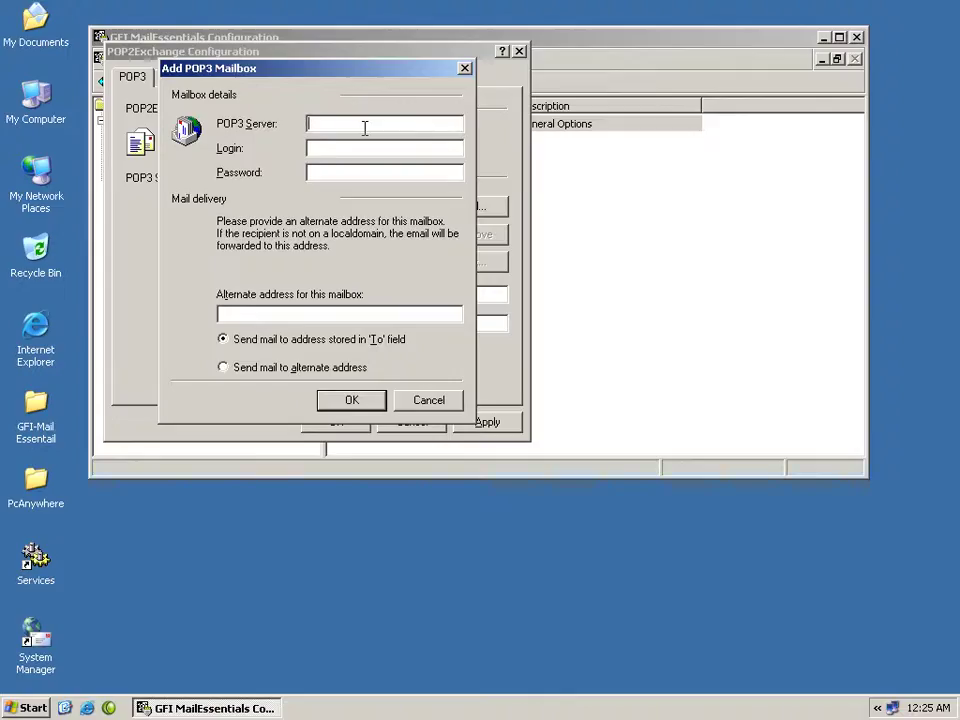
Enter POP3 server mail.online.com.kh, then the mailbox login name and its password.
{"action": "type", "text": "mail.on"}
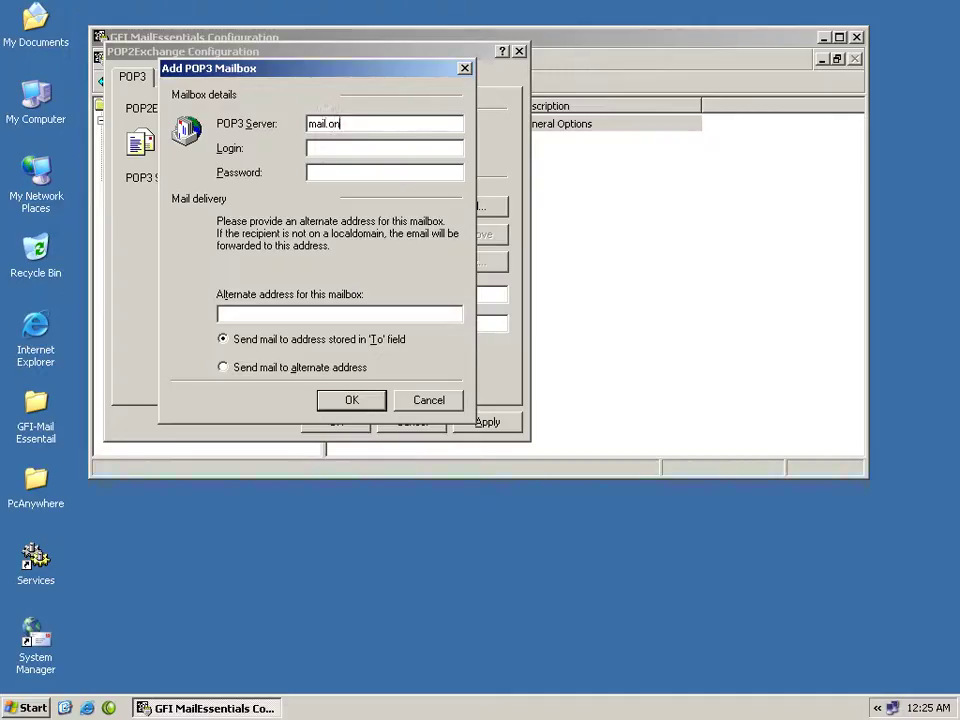
{"action": "type", "text": "line.com"}
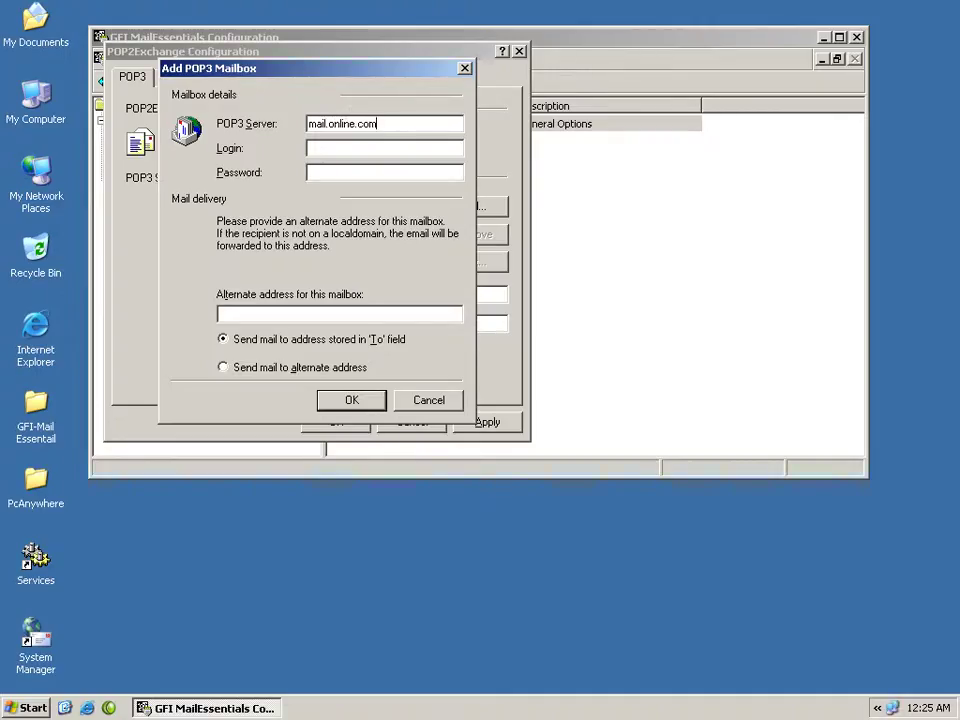
{"action": "type", "text": ".kh"}
{"action": "key", "text": "Tab"}
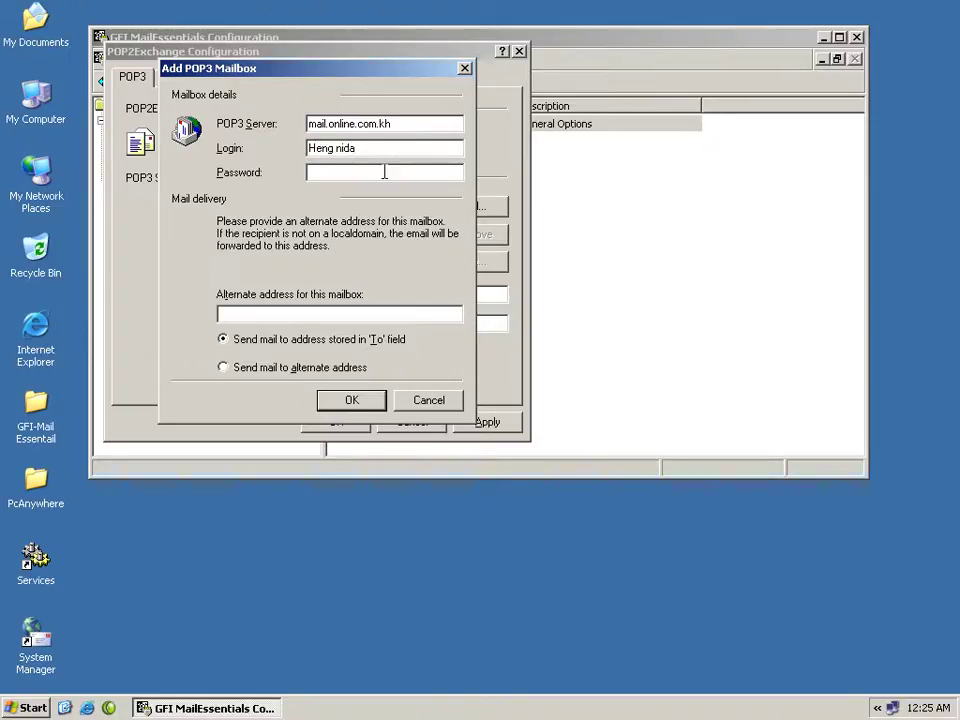
{"action": "left_click", "coordinate": [384, 172]}
{"action": "type", "text": "********"}
{"action": "left_click", "coordinate": [281, 312]}
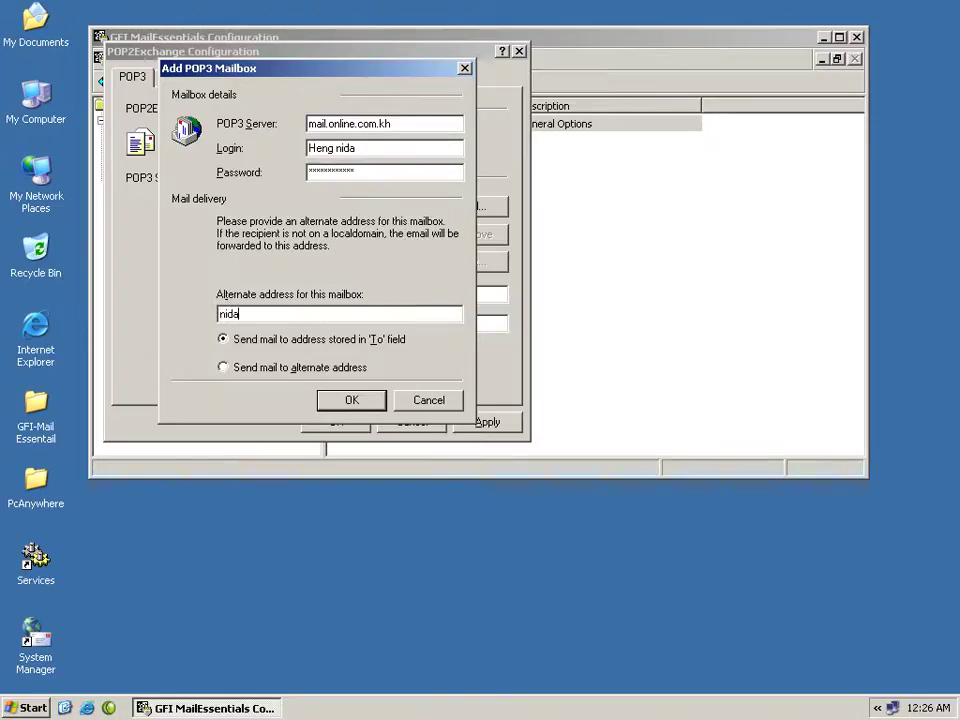
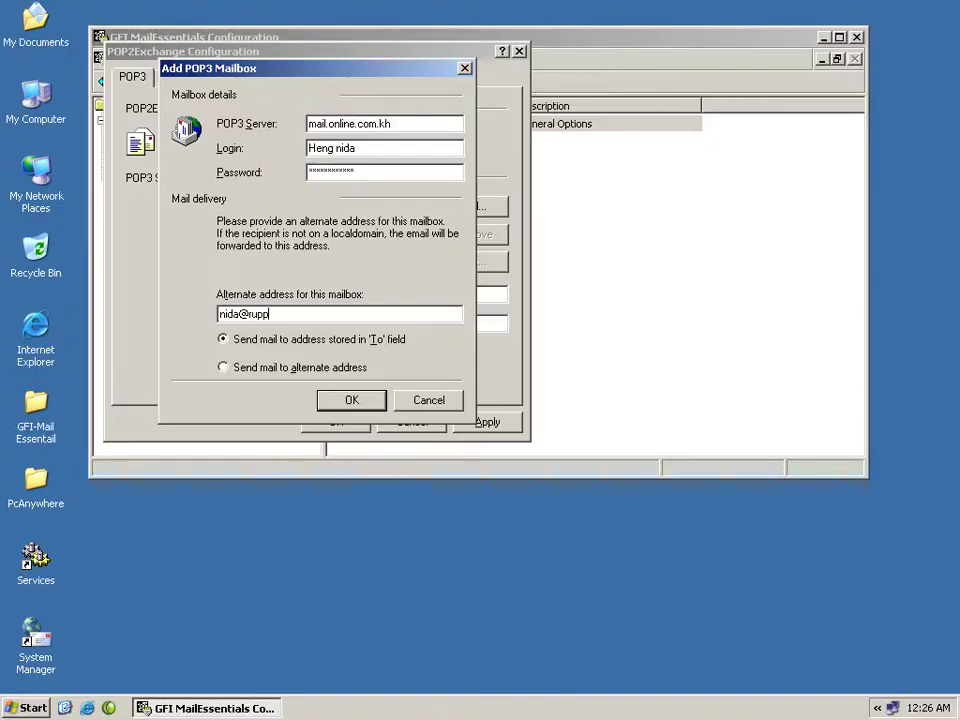
Set the alternate address to the user's online.com.kh e-mail, fixing the mistyped domain, and save the mailbox.
{"action": "type", "text": "online.com.kh"}
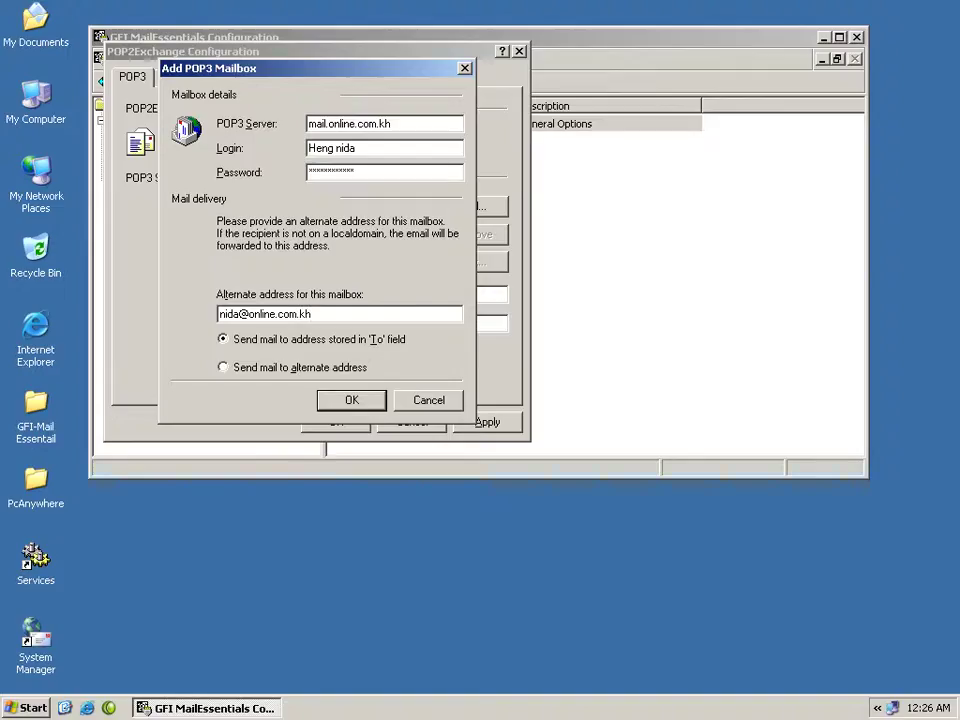
{"action": "left_click", "coordinate": [358, 403]}
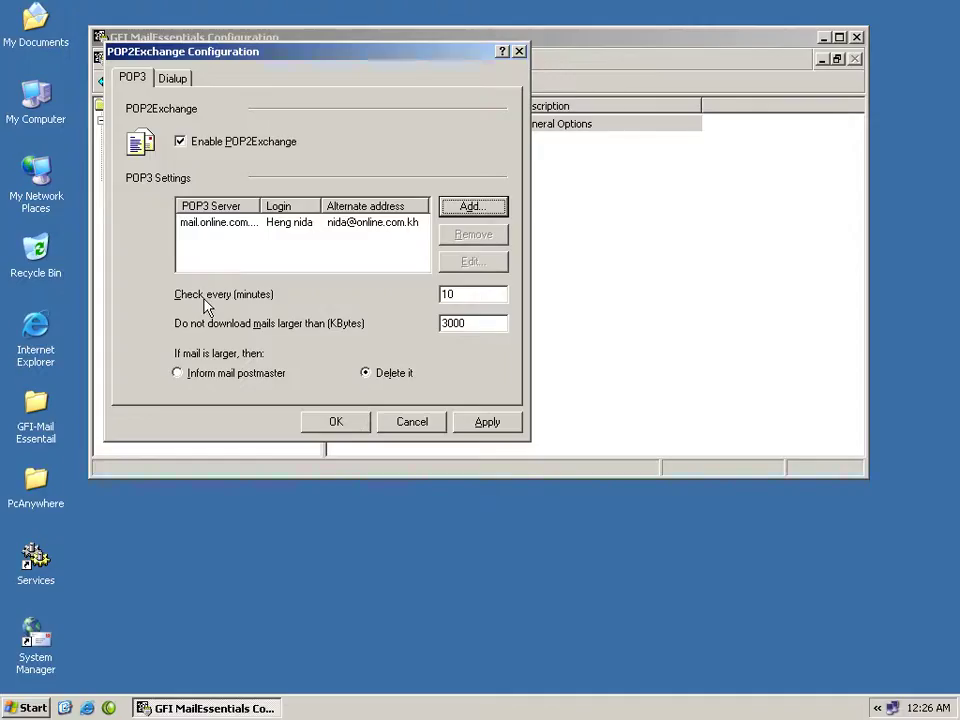
Review the 10-minute check interval and the 3000 KB download limit.
{"action": "left_click", "coordinate": [496, 296]}
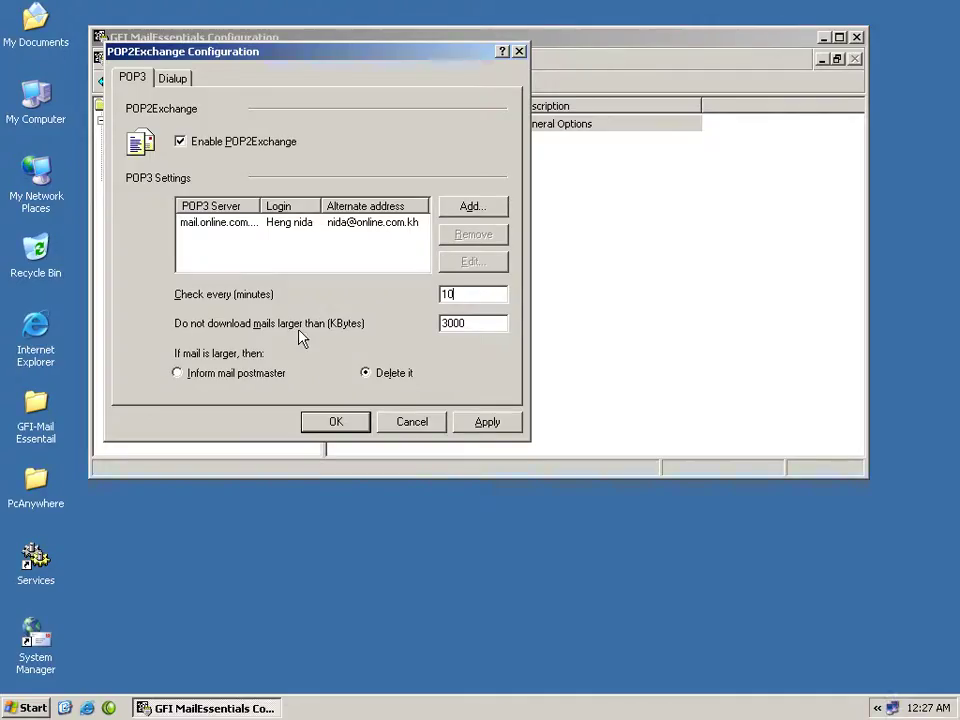
{"action": "left_click", "coordinate": [470, 324]}
{"action": "left_click", "coordinate": [182, 82]}
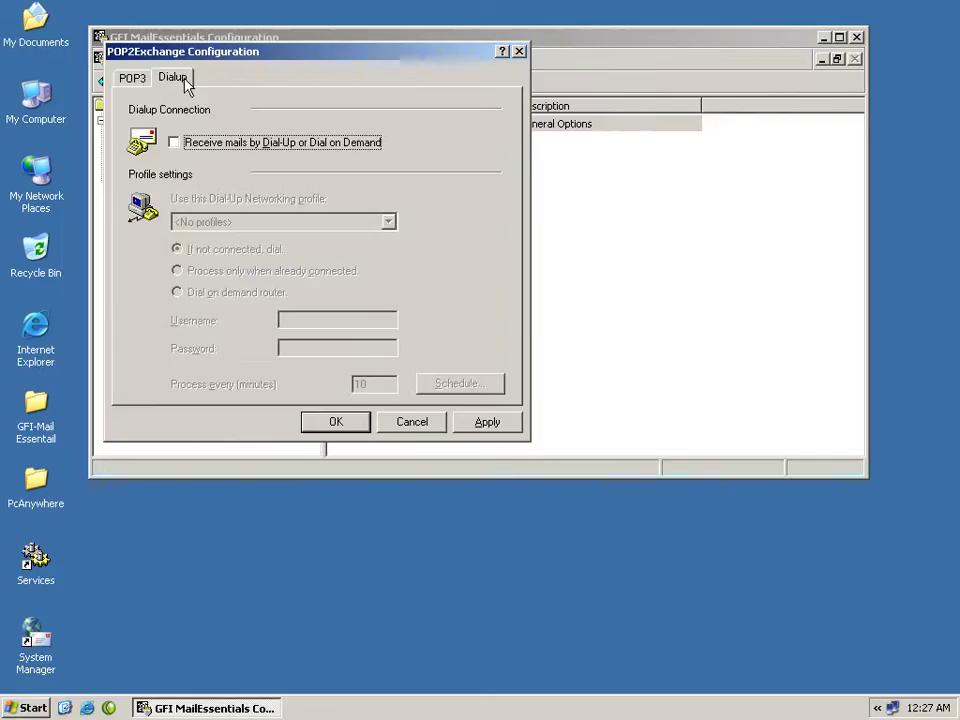
{"action": "left_click", "coordinate": [223, 145]}
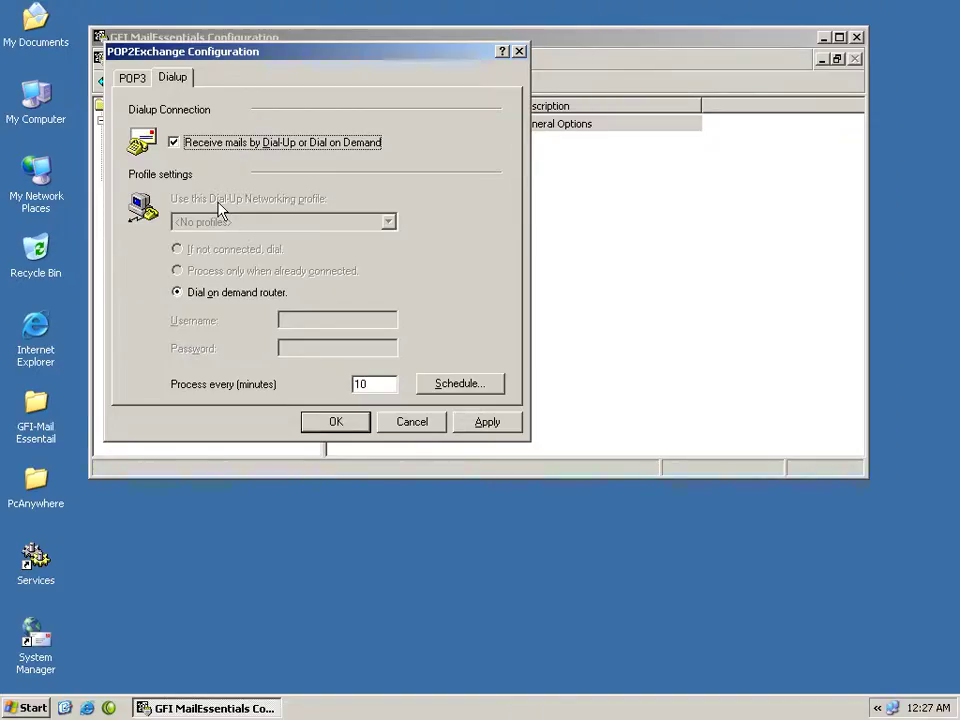
{"action": "left_click", "coordinate": [175, 143]}
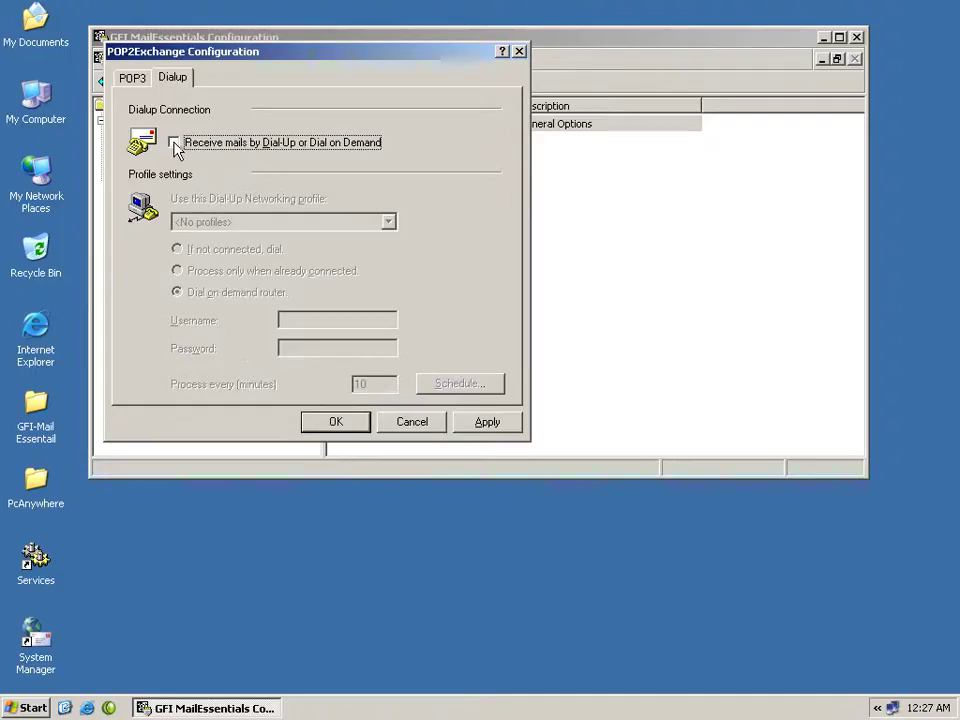
{"action": "left_click", "coordinate": [133, 82]}
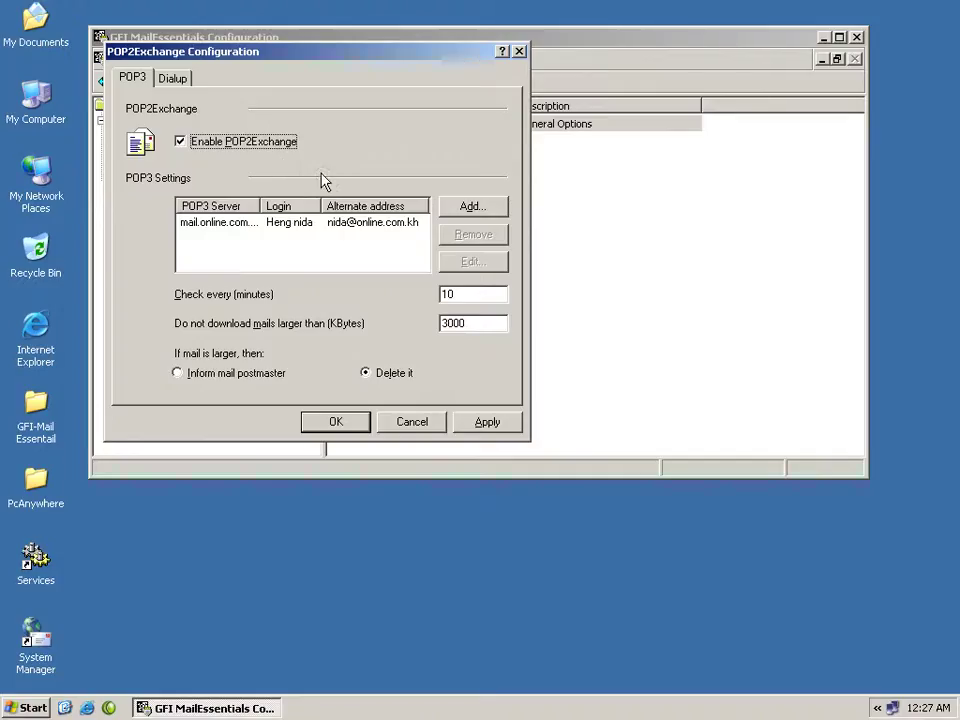
Apply the settings, confirm restarting the GFI POP2Exchange service, and close with OK.
{"action": "left_click", "coordinate": [479, 425]}
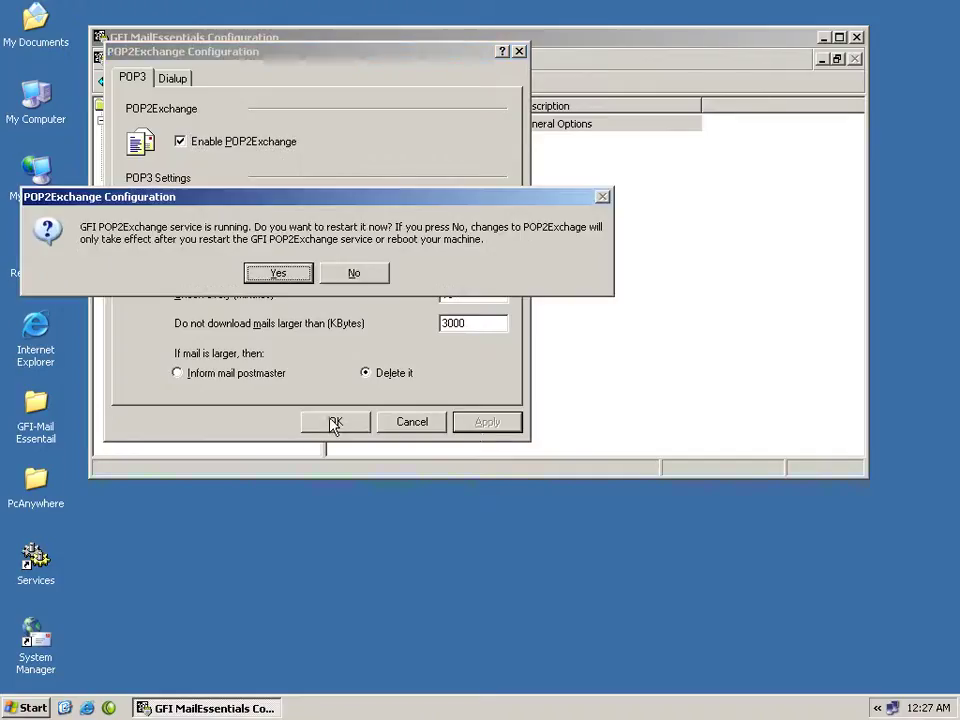
{"action": "left_click", "coordinate": [294, 282]}
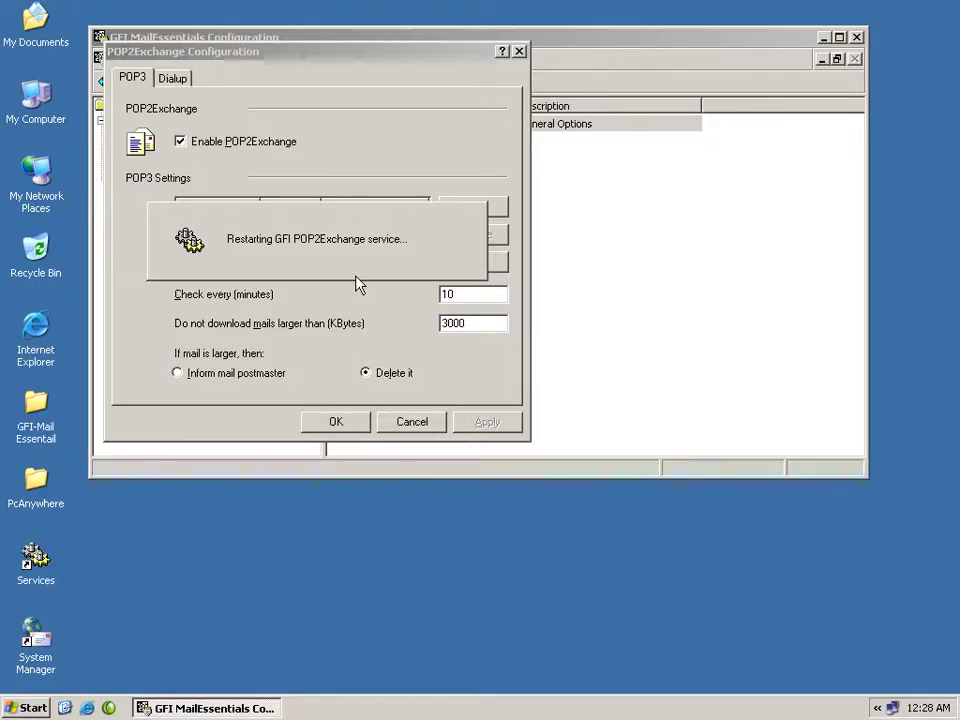
{"action": "left_click", "coordinate": [356, 423]}
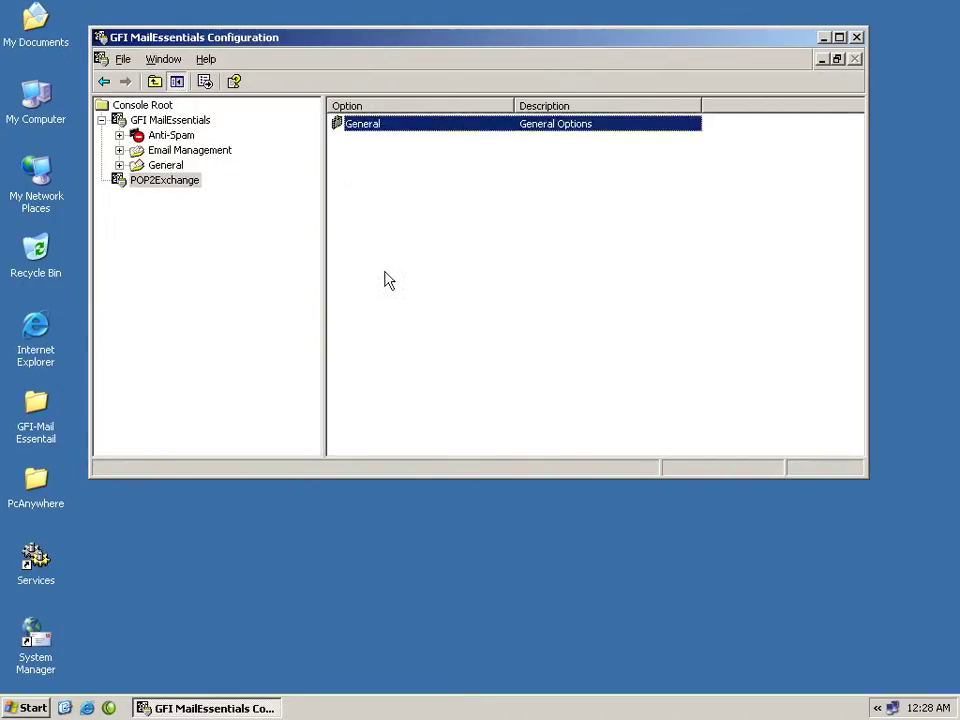